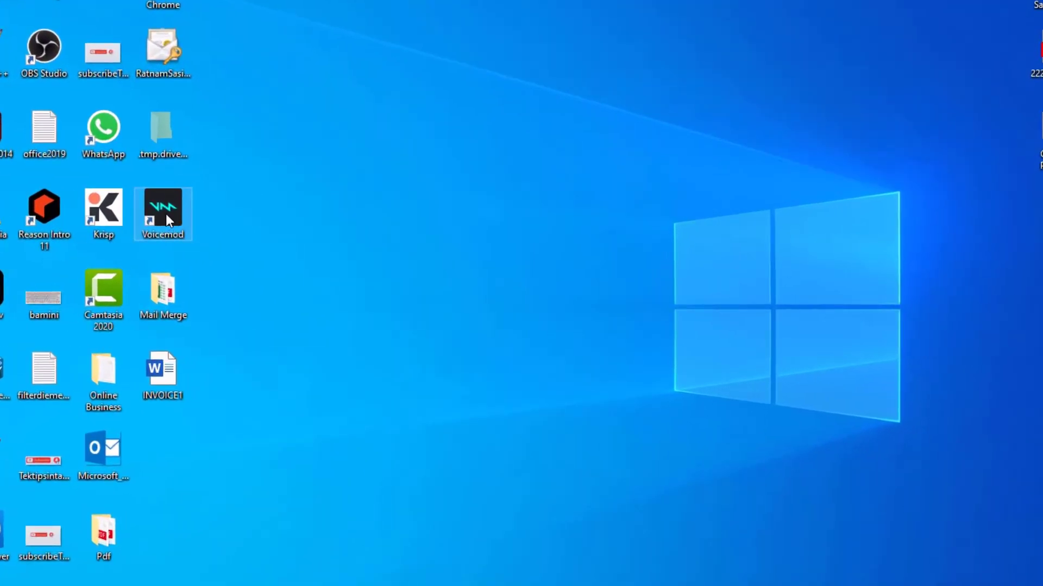
- Open Voicemod in a maximized window and review its audio input and output device settings
{"action": "double_click", "coordinate": [165, 214]}
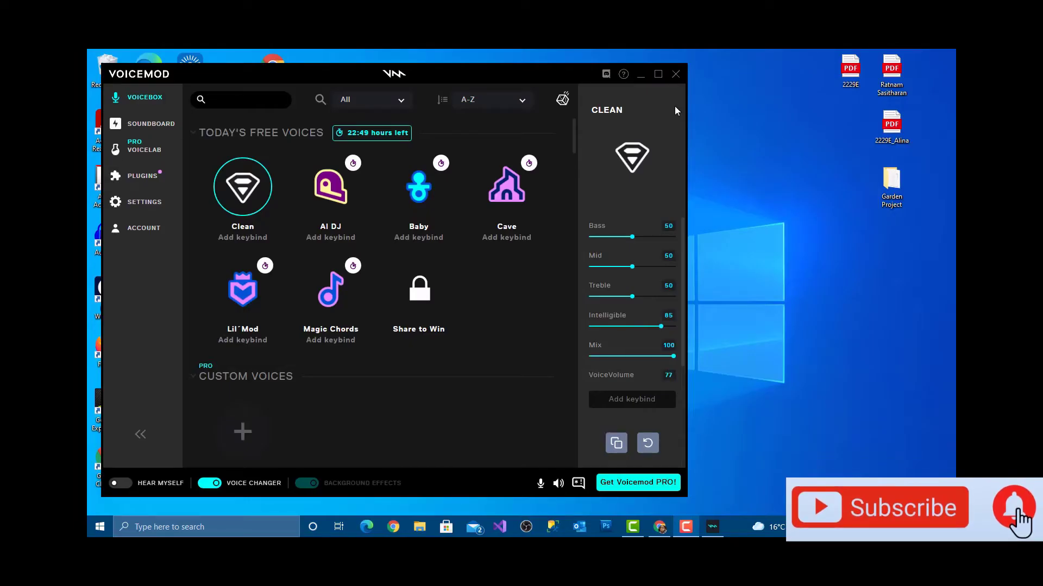
{"action": "left_click", "coordinate": [658, 73]}
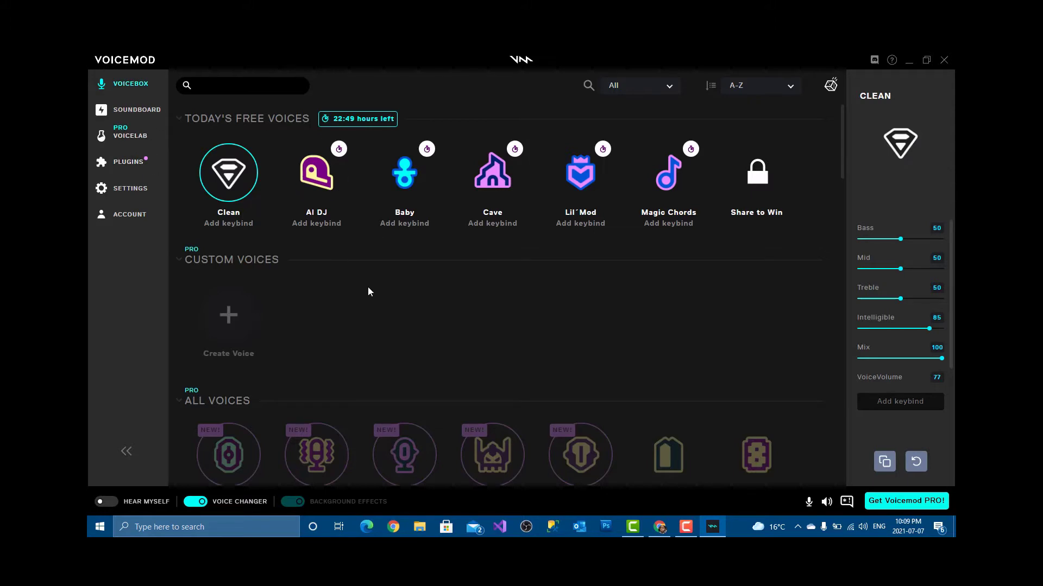
{"action": "left_click", "coordinate": [136, 189]}
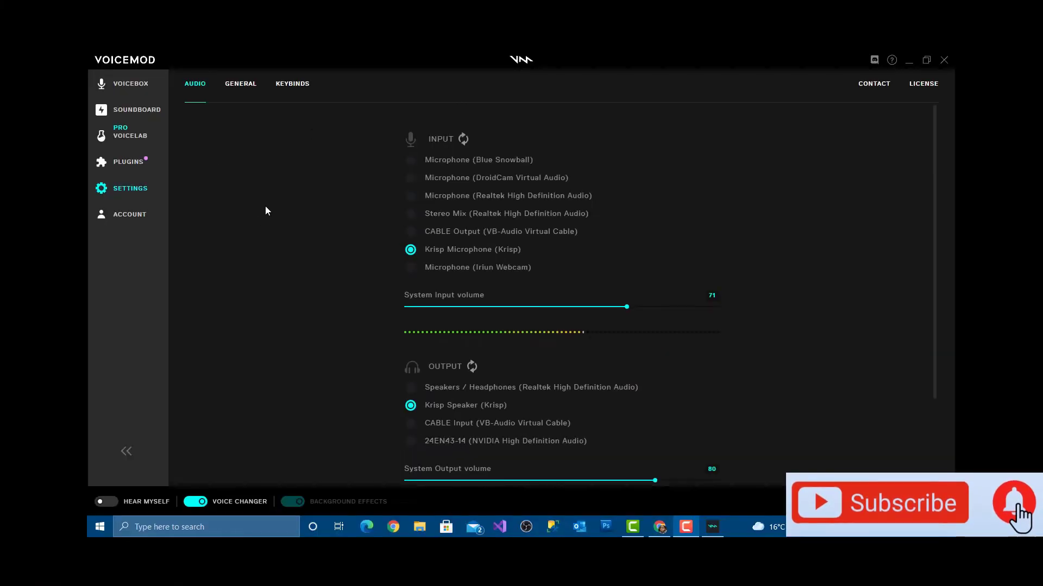
- Return to Voicemod's Voicebox and try the free Baby and Magic Chords voices
{"action": "left_click", "coordinate": [131, 87]}
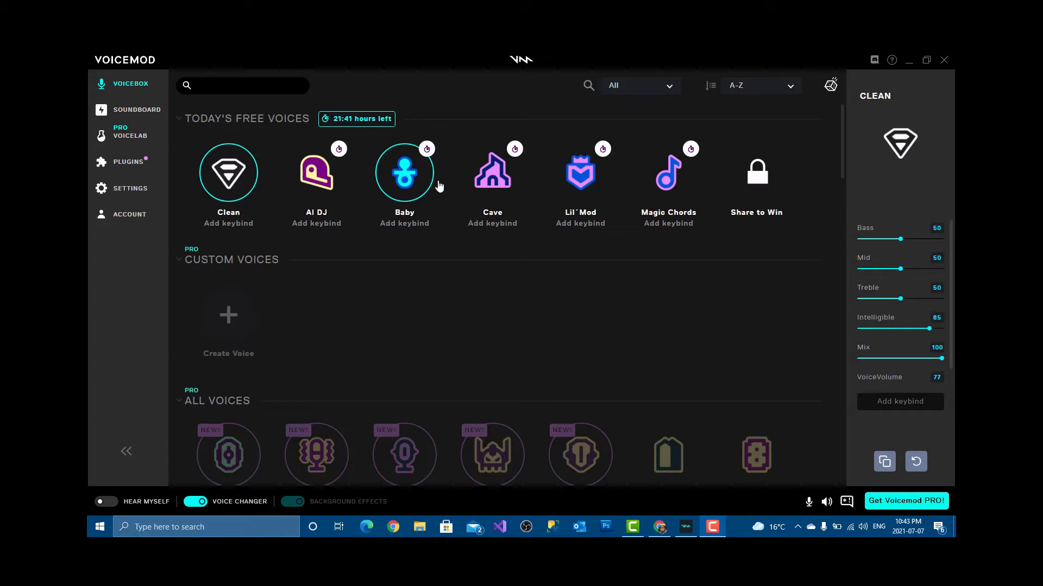
{"action": "left_click", "coordinate": [414, 183]}
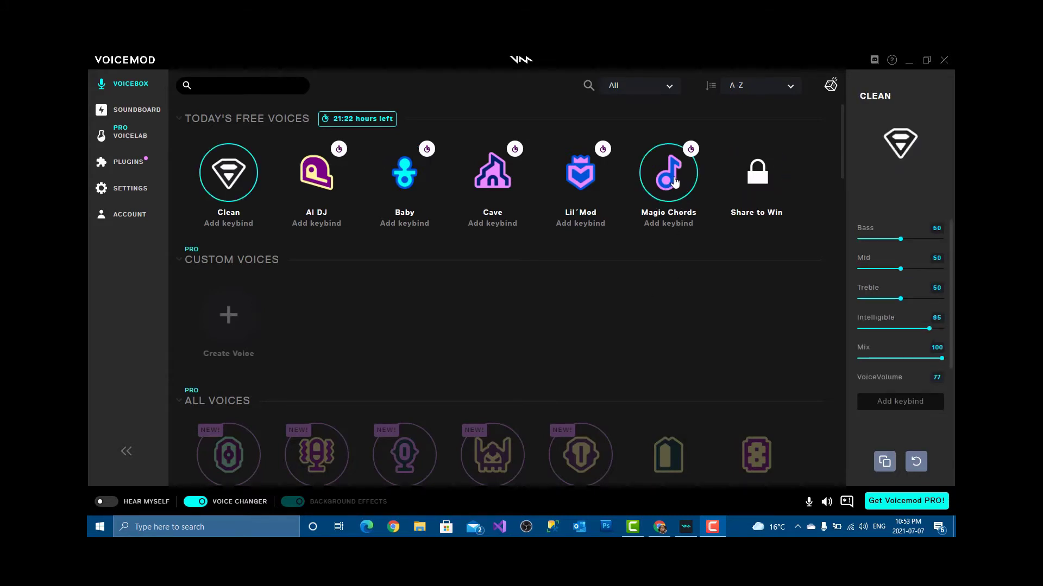
{"action": "left_click", "coordinate": [673, 179]}
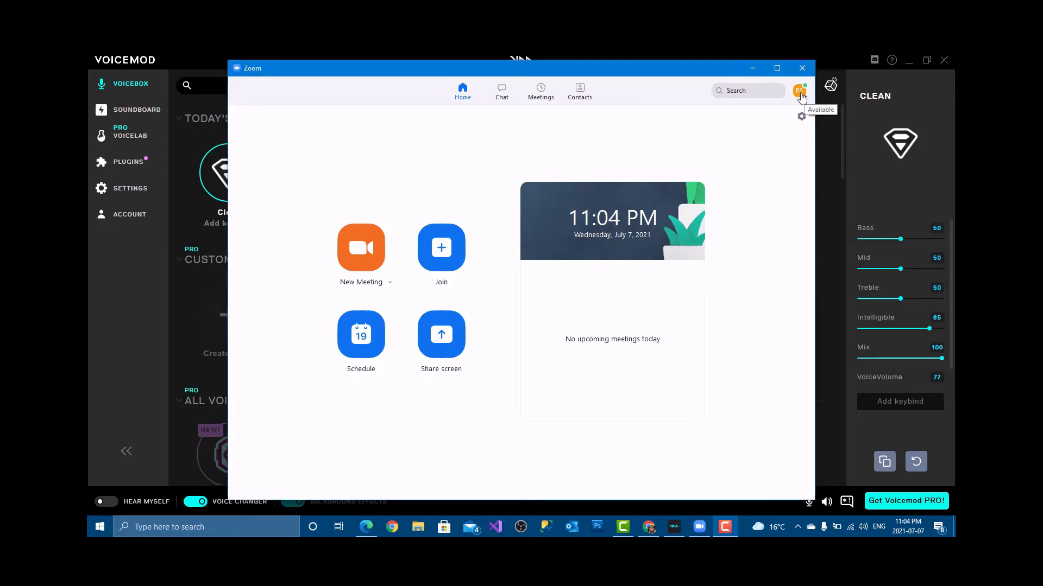
- In Zoom's audio settings, set the microphone to Microphone (Voicemod Virtual Audio Device (WDM))
{"action": "left_click", "coordinate": [800, 92]}
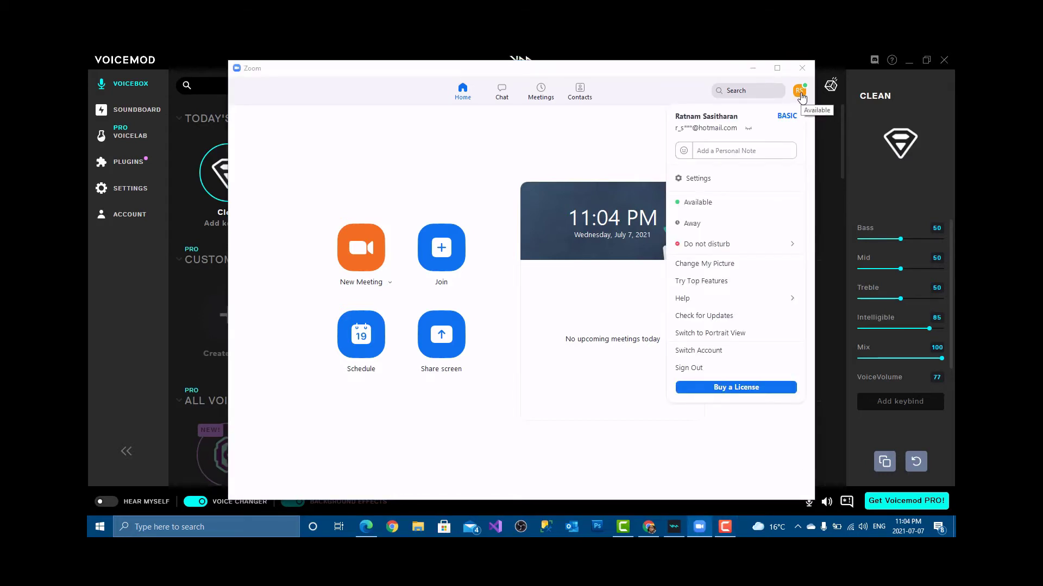
{"action": "left_click", "coordinate": [695, 184]}
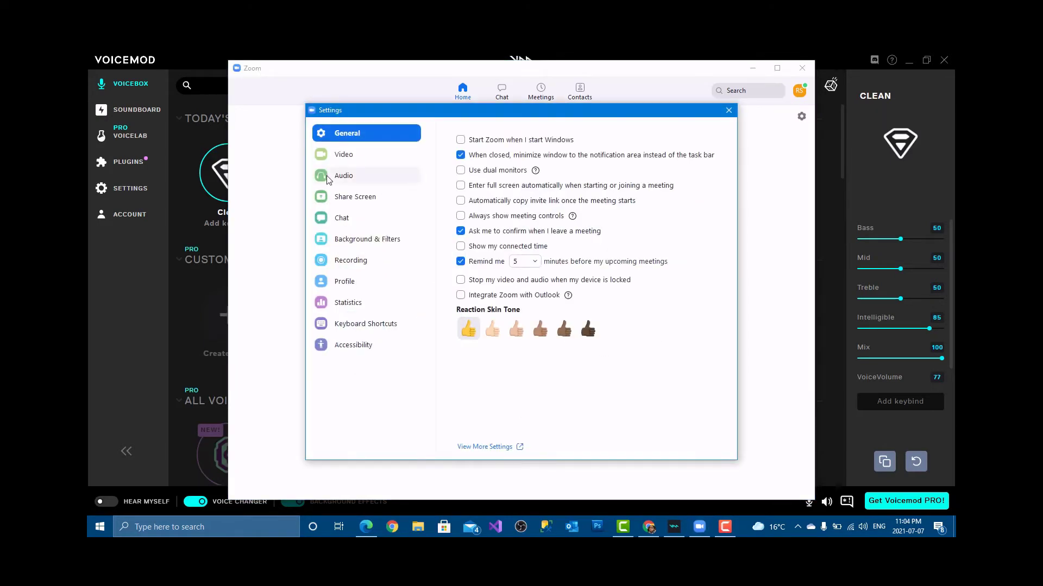
{"action": "left_click", "coordinate": [334, 181]}
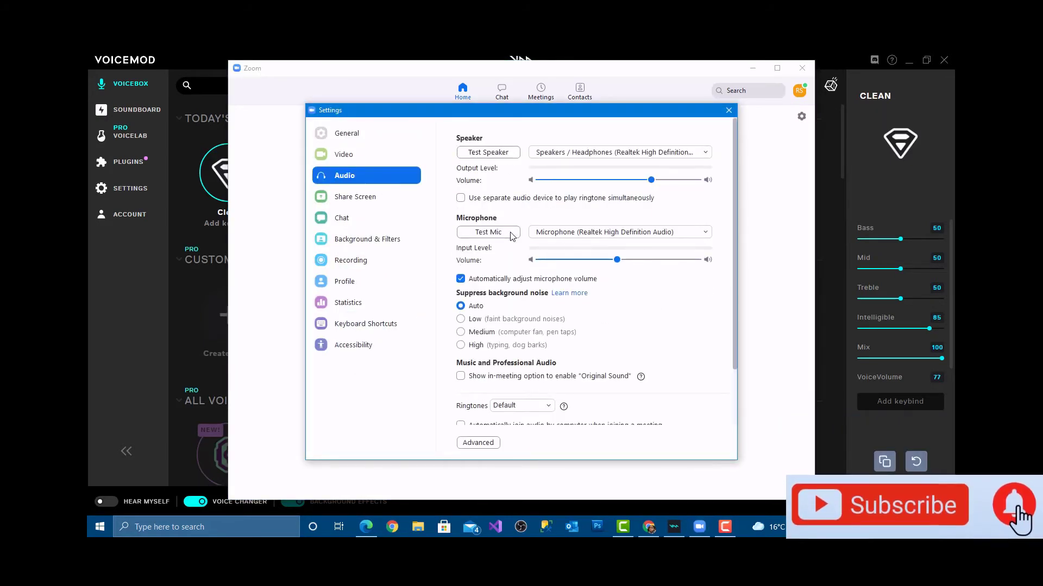
{"action": "left_click", "coordinate": [705, 233]}
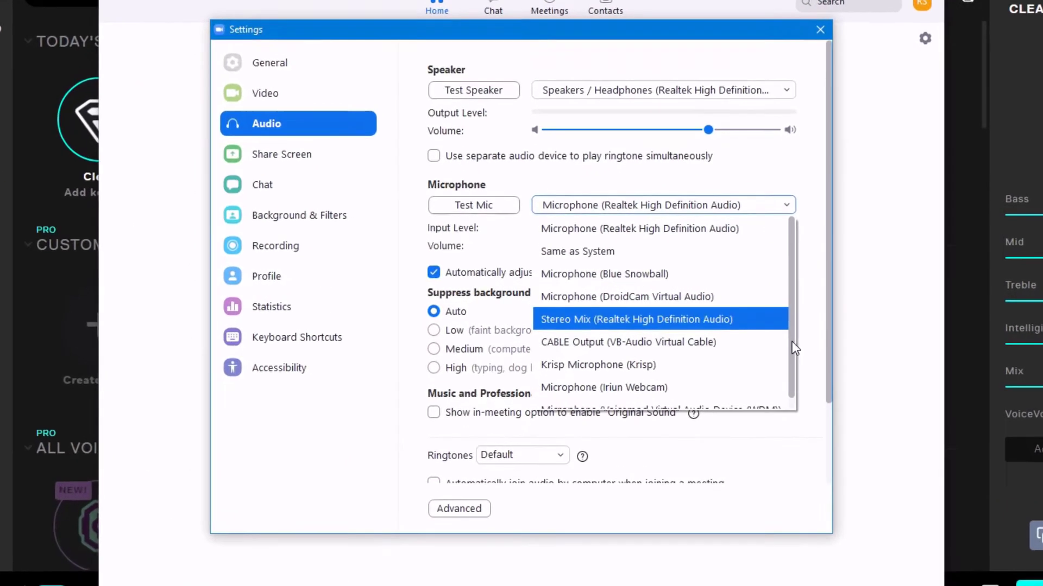
{"action": "scroll", "coordinate": [709, 303], "scroll_direction": "down", "scroll_amount": 1}
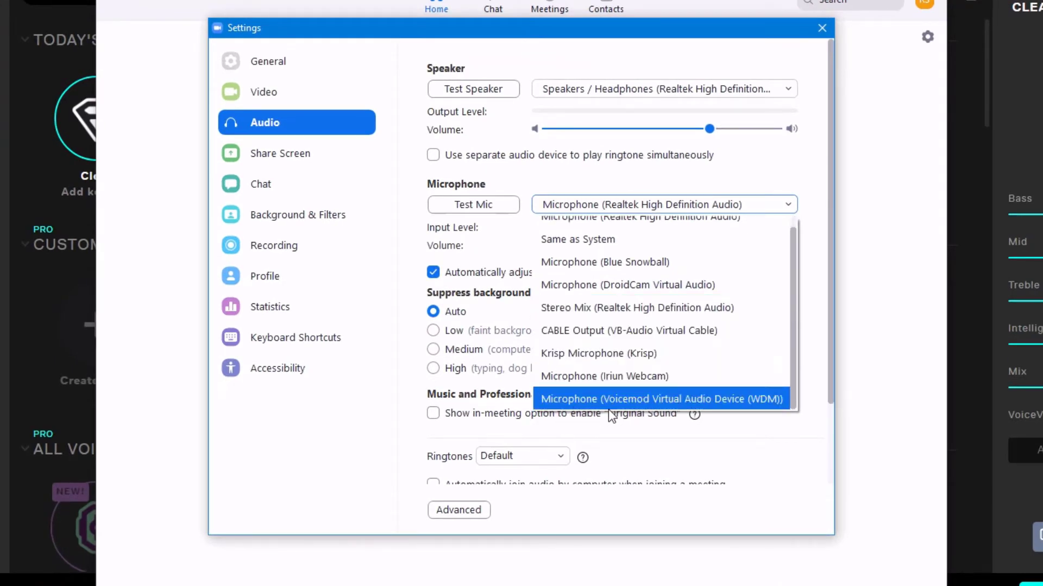
{"action": "left_click", "coordinate": [678, 402]}
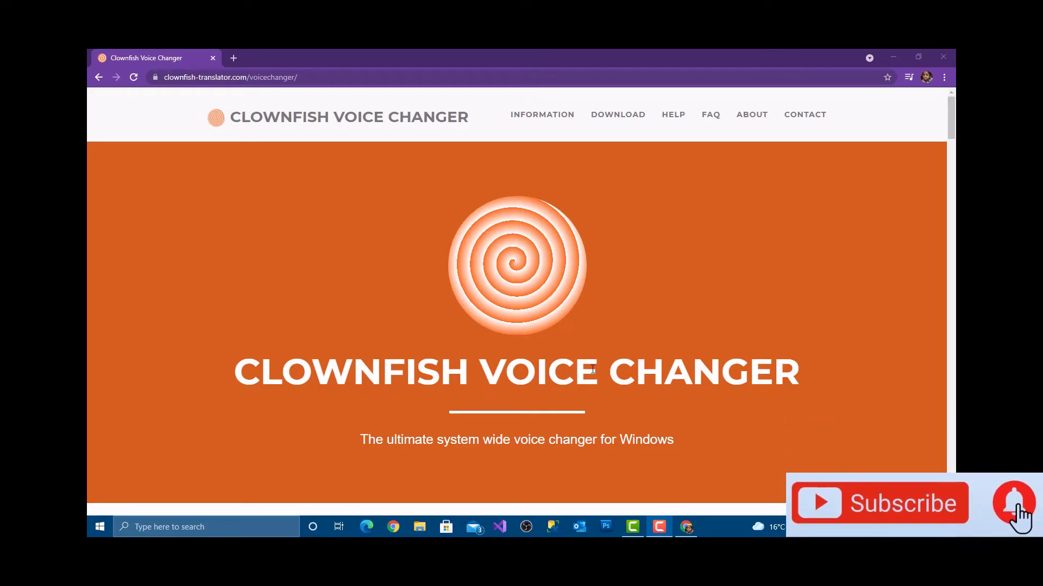
{"action": "left_click", "coordinate": [313, 80]}
{"action": "left_click", "coordinate": [320, 79]}
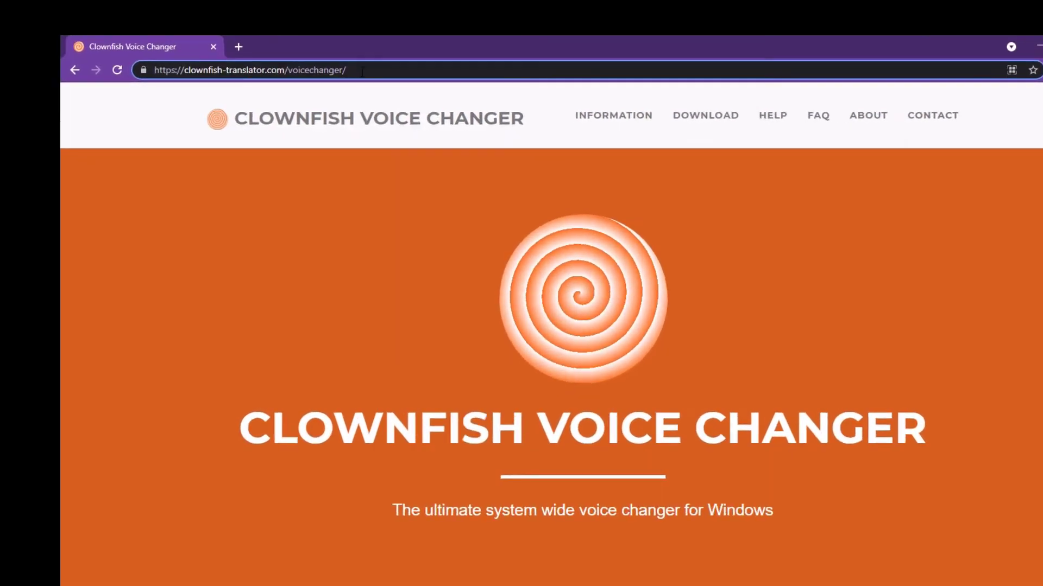
{"action": "left_click_drag", "start_coordinate": [361, 72], "coordinate": [175, 59]}
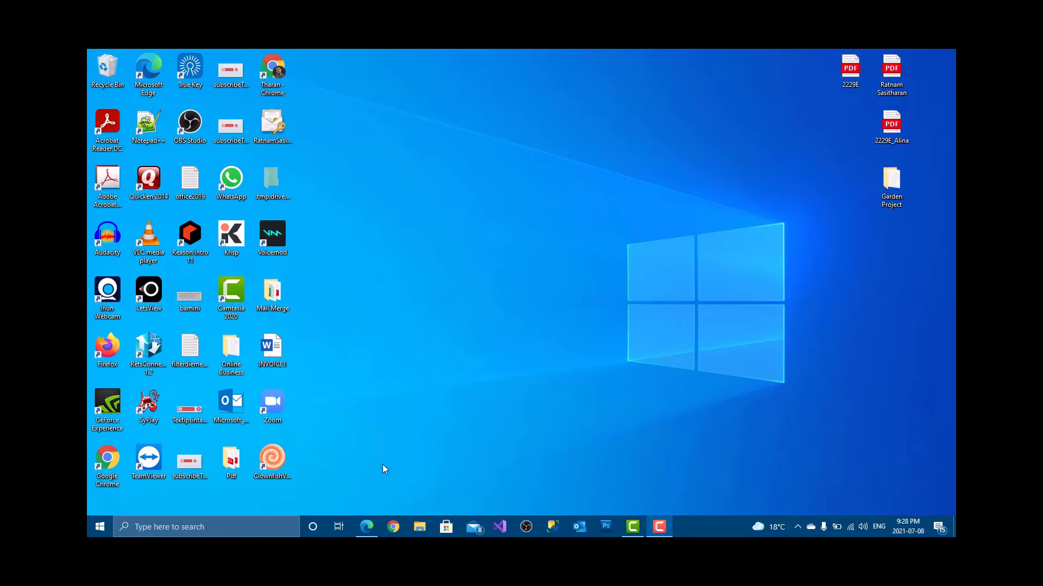
- Launch Clownfish Voice Changer, review which microphones have it installed in the system integration setup, and close that window
{"action": "left_click", "coordinate": [271, 477]}
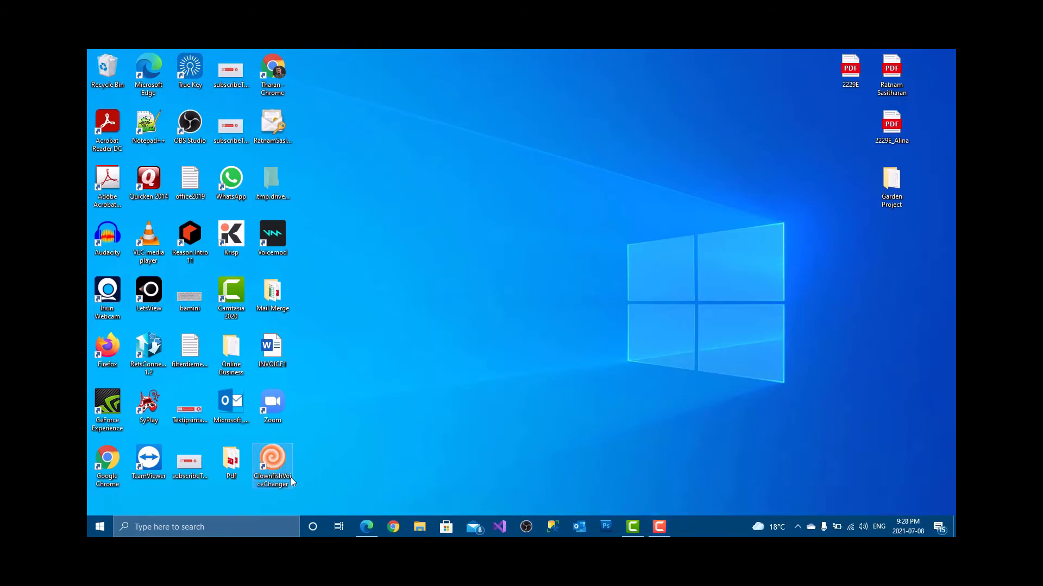
{"action": "double_click", "coordinate": [275, 459]}
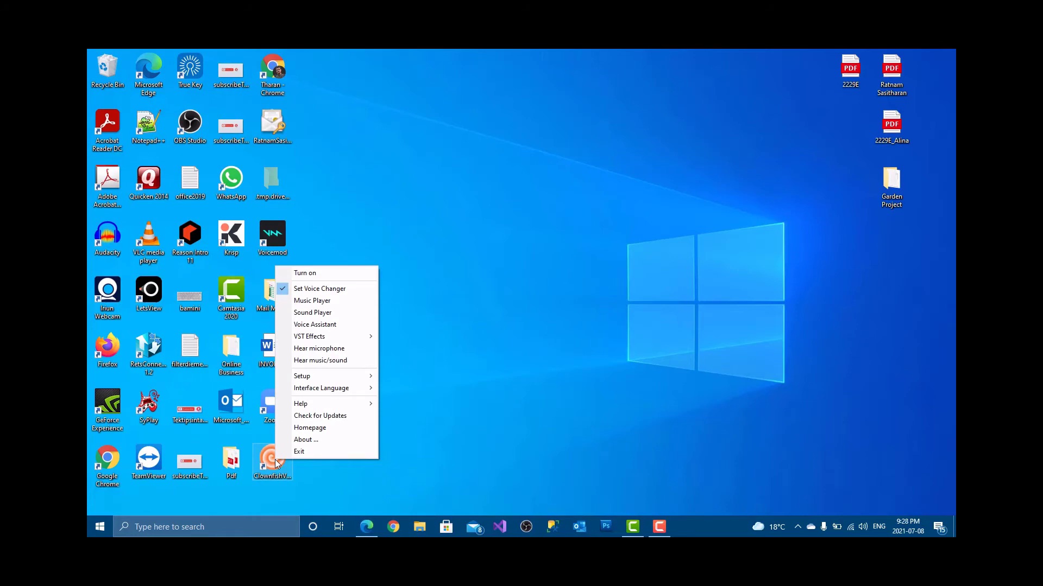
{"action": "mouse_move", "coordinate": [323, 382]}
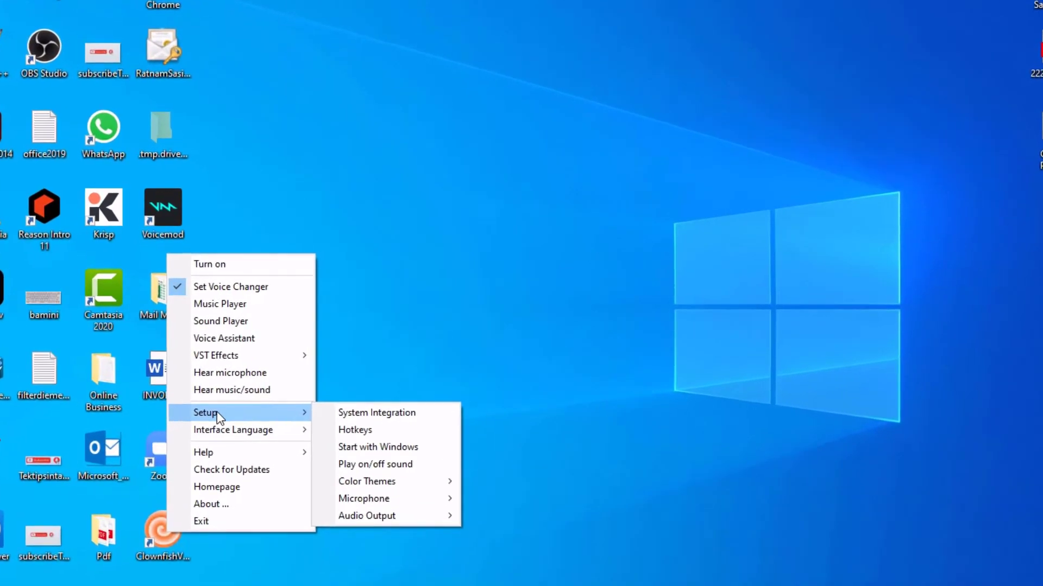
{"action": "left_click", "coordinate": [388, 417]}
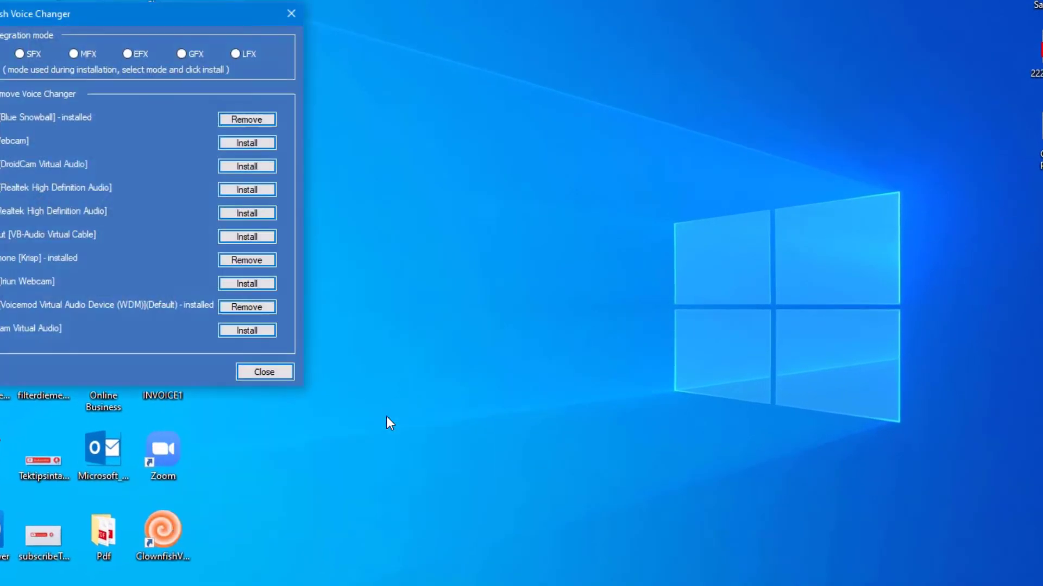
{"action": "left_click_drag", "start_coordinate": [126, 23], "coordinate": [444, 32]}
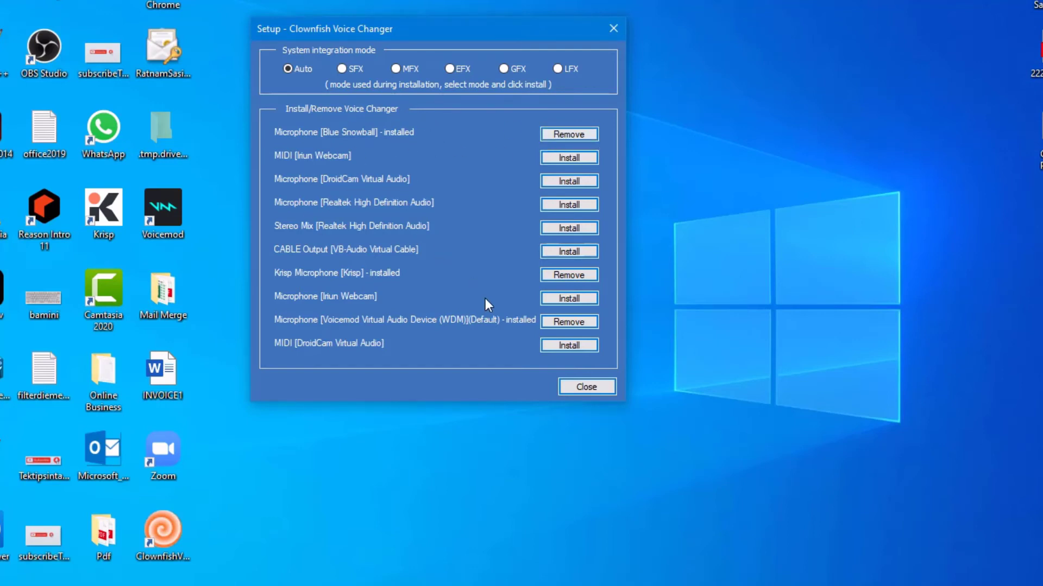
{"action": "left_click", "coordinate": [586, 388]}
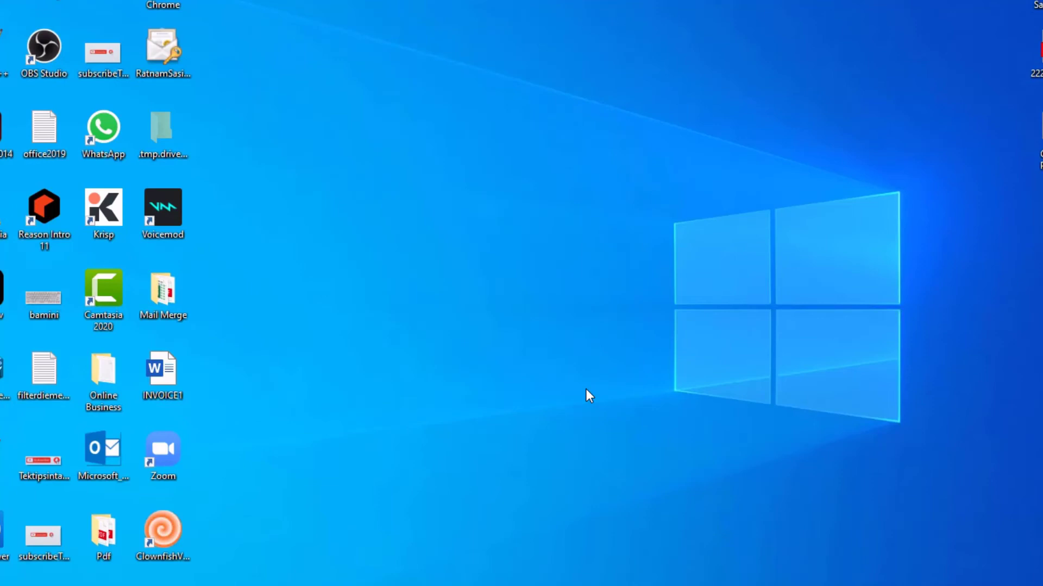
- Turn on Clownfish and open its Set Voice Changer window in a clear area of the desktop
{"action": "double_click", "coordinate": [165, 538]}
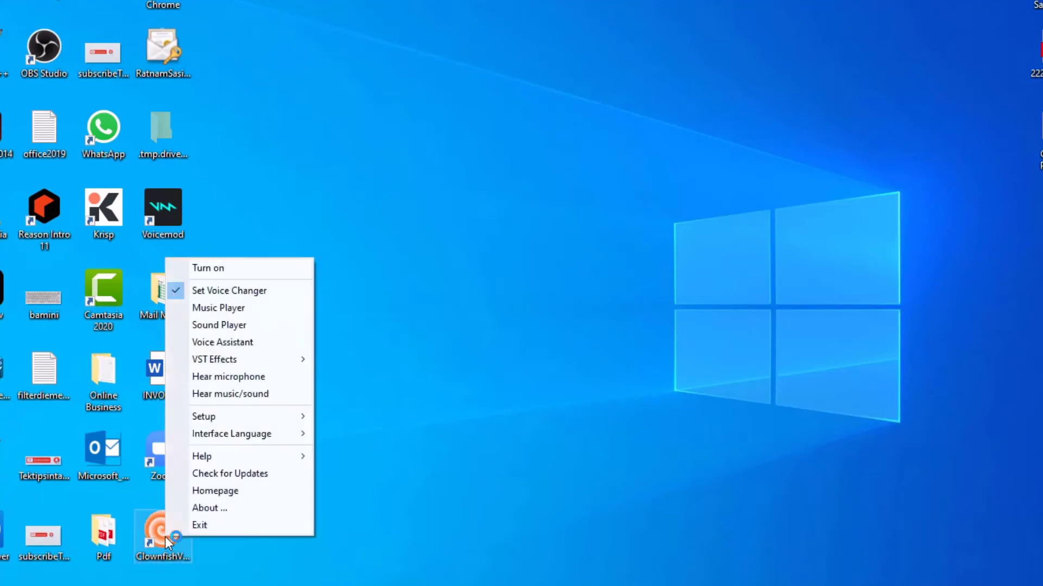
{"action": "left_click", "coordinate": [215, 269]}
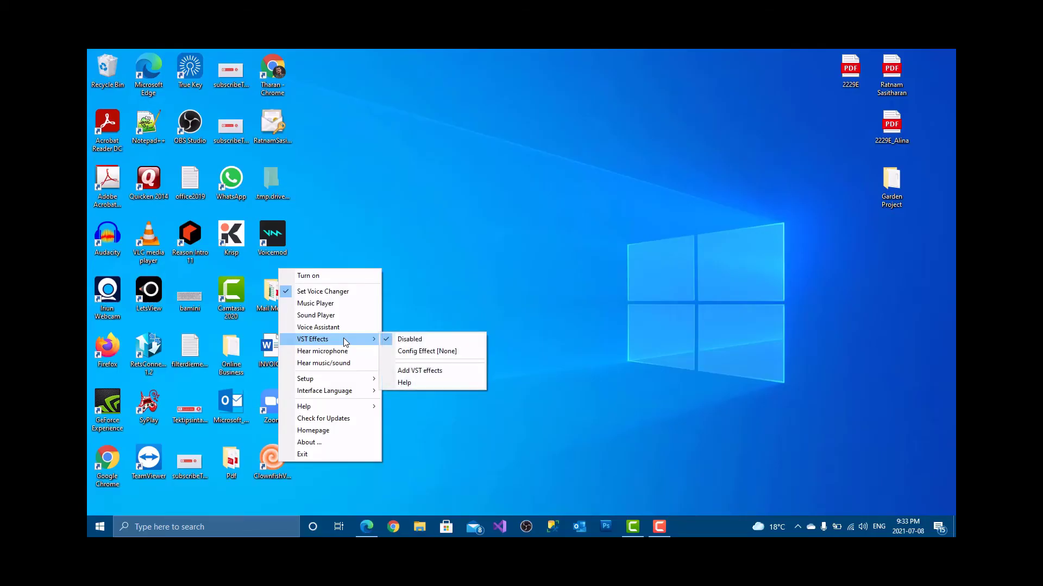
{"action": "left_click", "coordinate": [321, 292]}
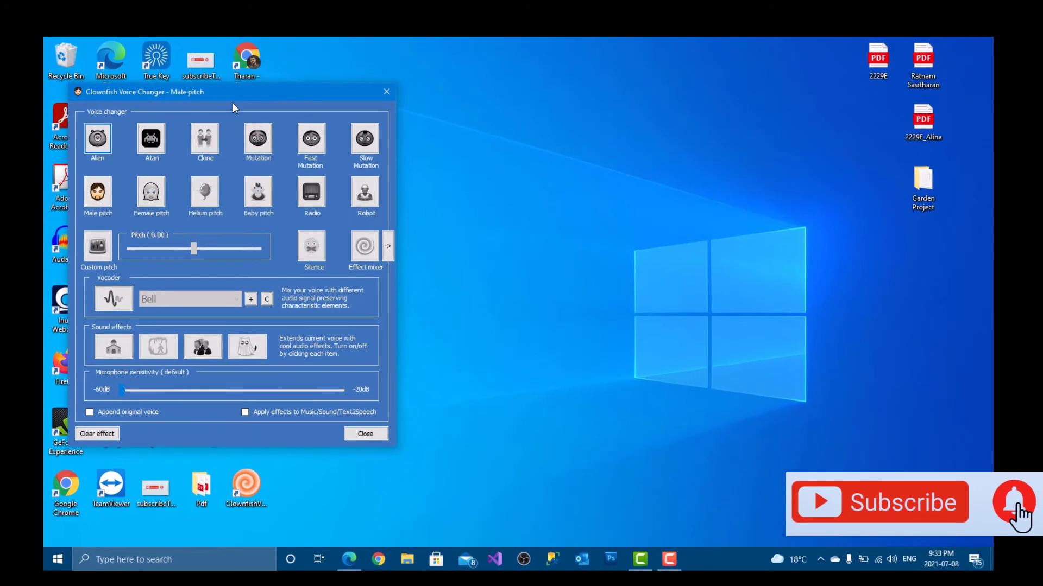
{"action": "left_click_drag", "start_coordinate": [232, 101], "coordinate": [505, 77]}
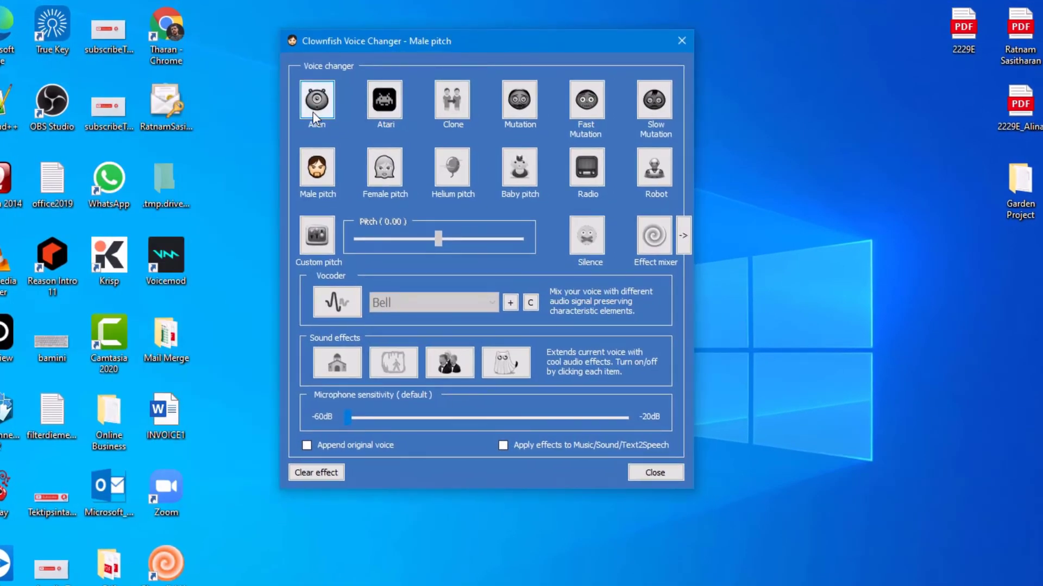
{"action": "left_click", "coordinate": [314, 116]}
- Expand the effect mixer, examine the effects offered in its first two slots, and collapse it unchanged
{"action": "left_click", "coordinate": [684, 239]}
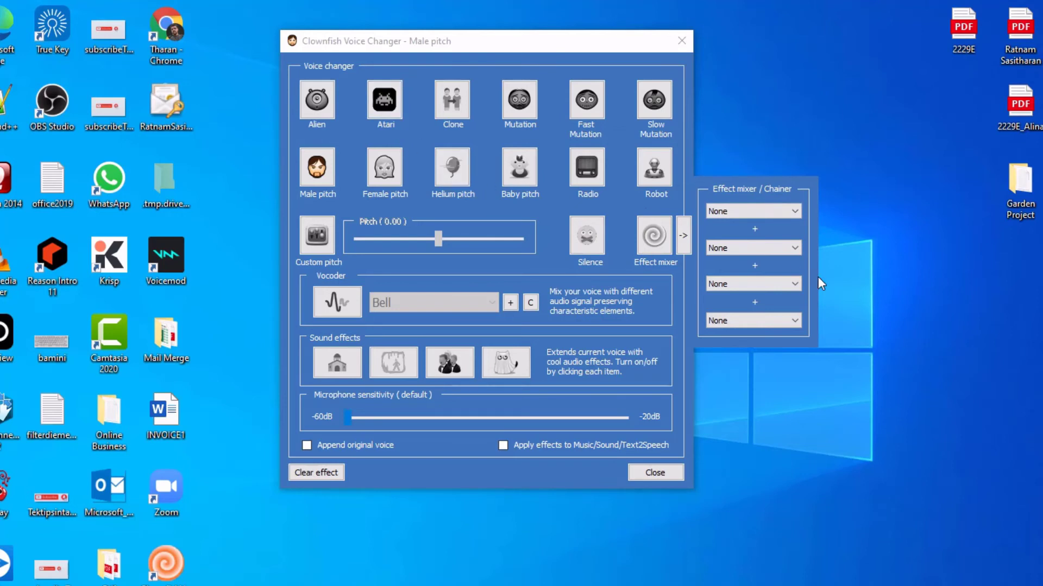
{"action": "left_click", "coordinate": [793, 212]}
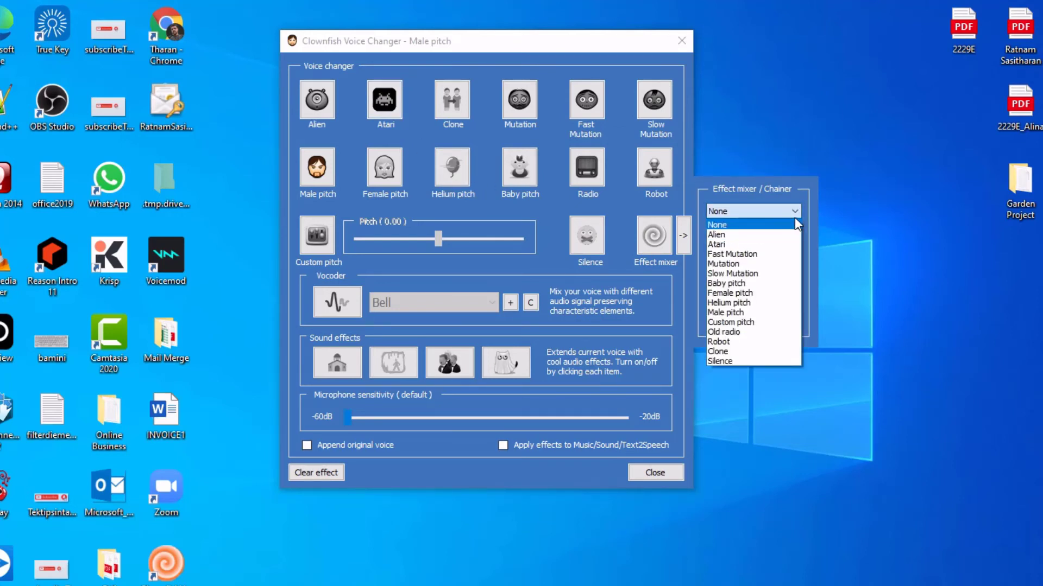
{"action": "left_click", "coordinate": [793, 212]}
{"action": "left_click", "coordinate": [796, 250]}
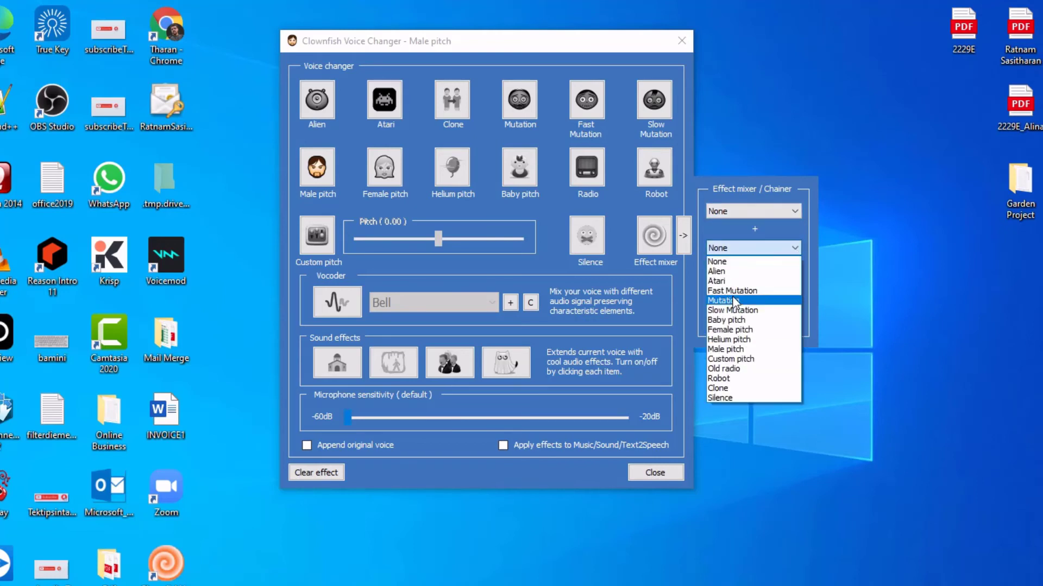
{"action": "left_click", "coordinate": [844, 241]}
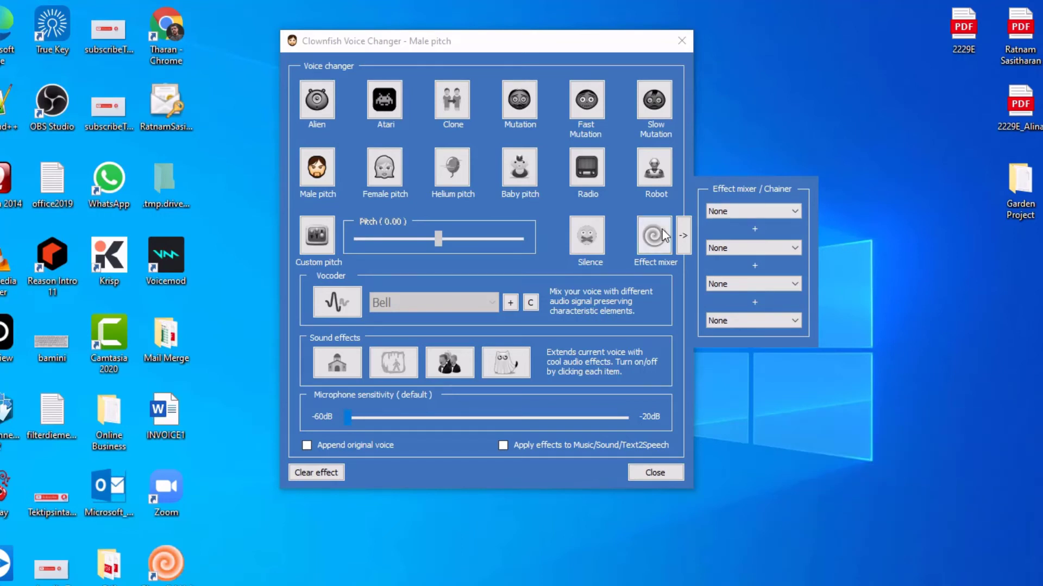
{"action": "left_click", "coordinate": [679, 242]}
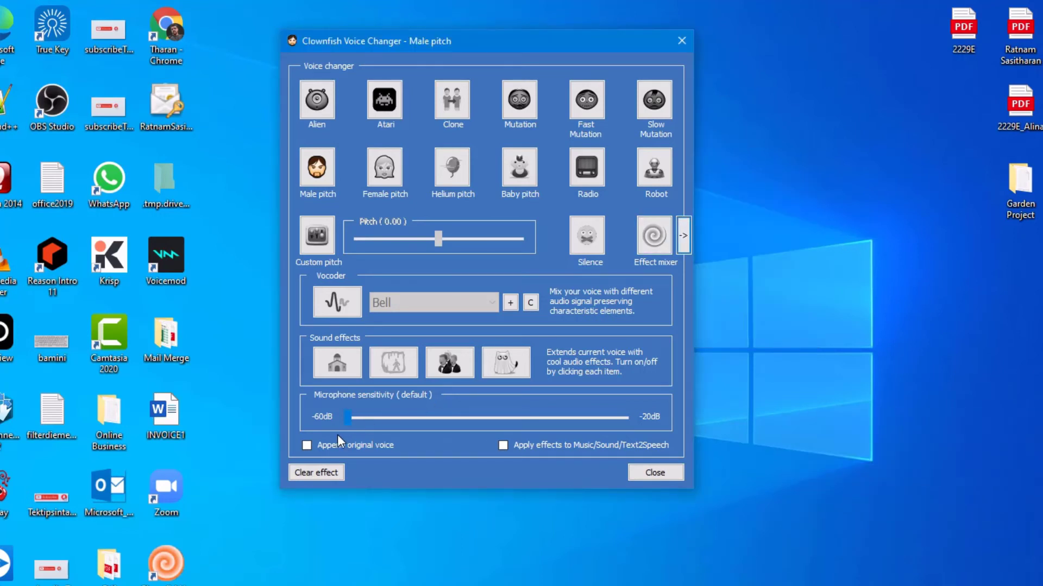
- Go over the first two sound effects and apply the Robot voice in the voice changer
{"action": "left_click", "coordinate": [336, 369]}
{"action": "left_click", "coordinate": [378, 370]}
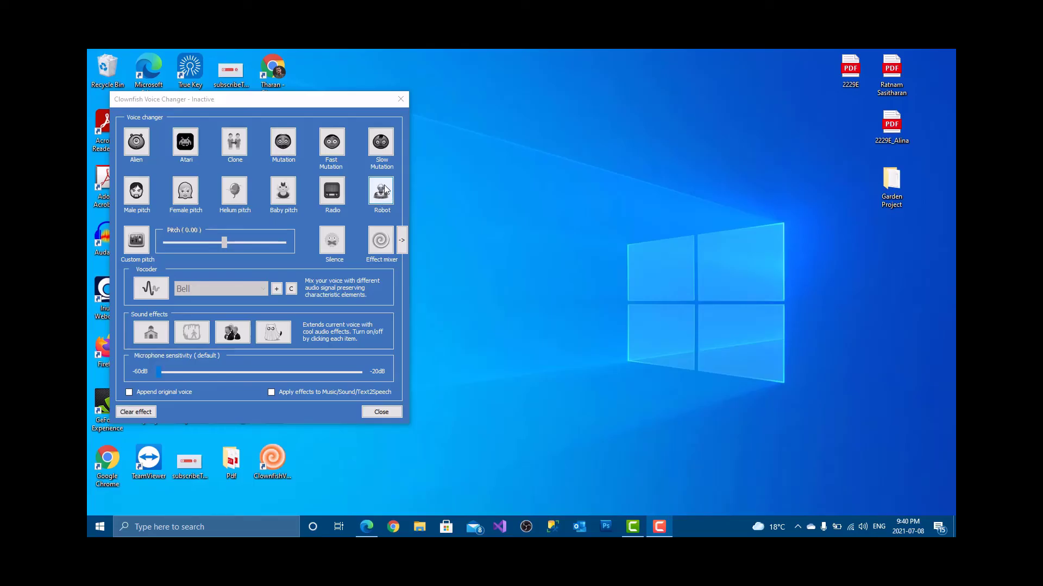
{"action": "left_click", "coordinate": [372, 200]}
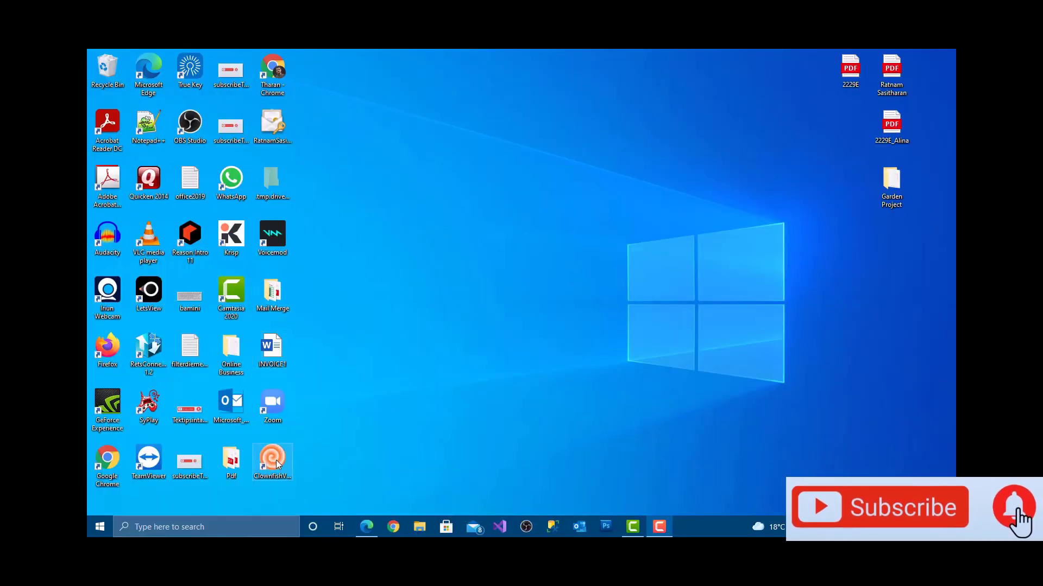
- Open the Clownfish Sound Player and play the Cheering sound
{"action": "left_click", "coordinate": [274, 464]}
{"action": "right_click", "coordinate": [274, 465]}
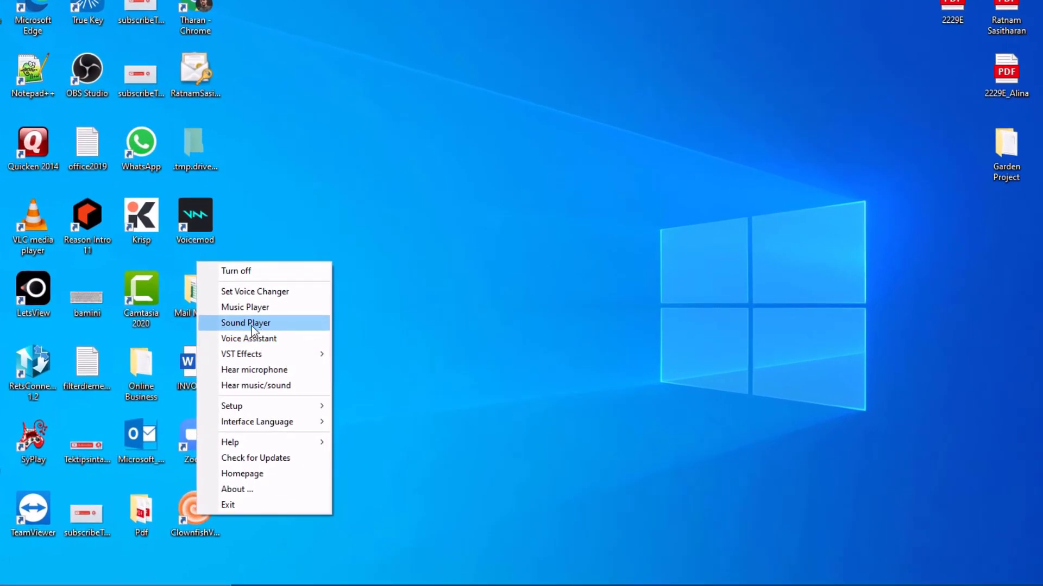
{"action": "left_click", "coordinate": [251, 326]}
{"action": "left_click_drag", "start_coordinate": [160, 48], "coordinate": [427, 44]}
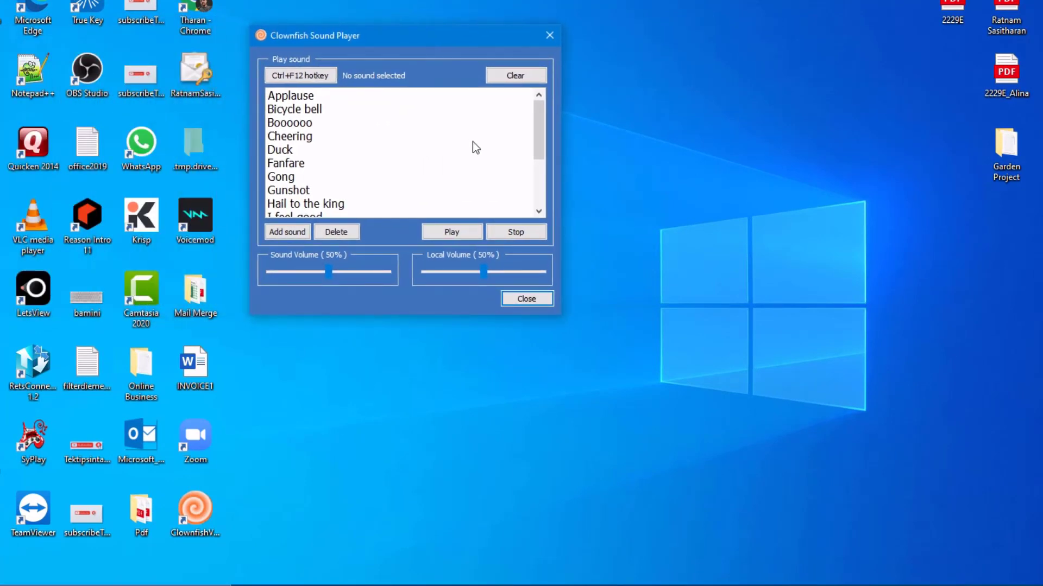
{"action": "left_click", "coordinate": [287, 138]}
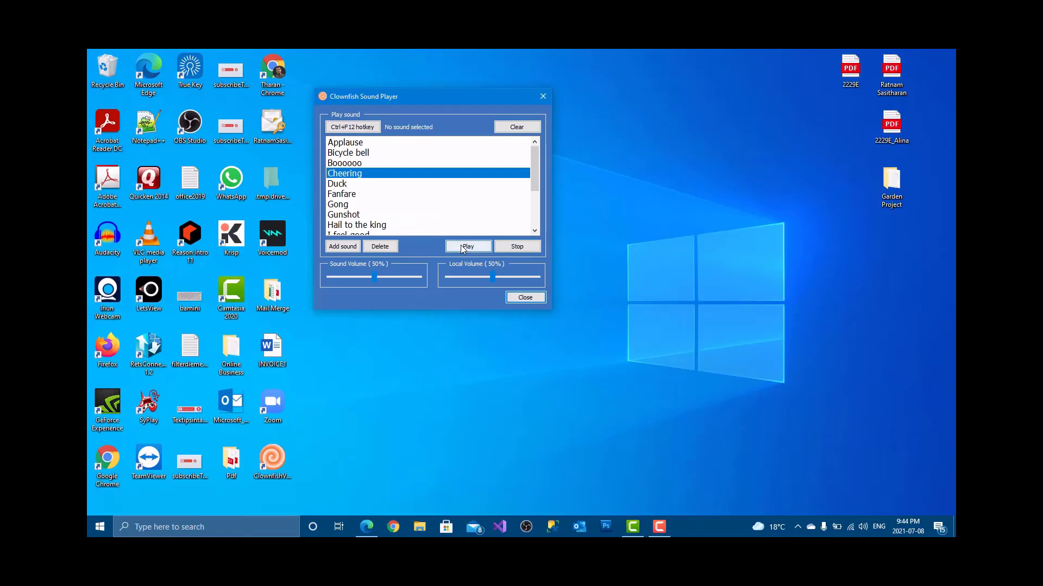
{"action": "left_click", "coordinate": [452, 231]}
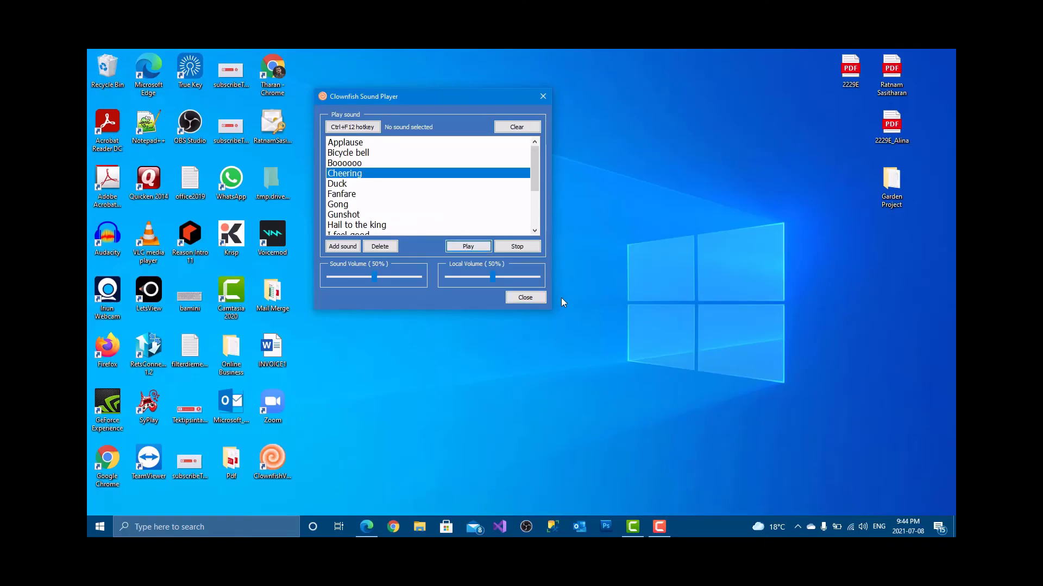